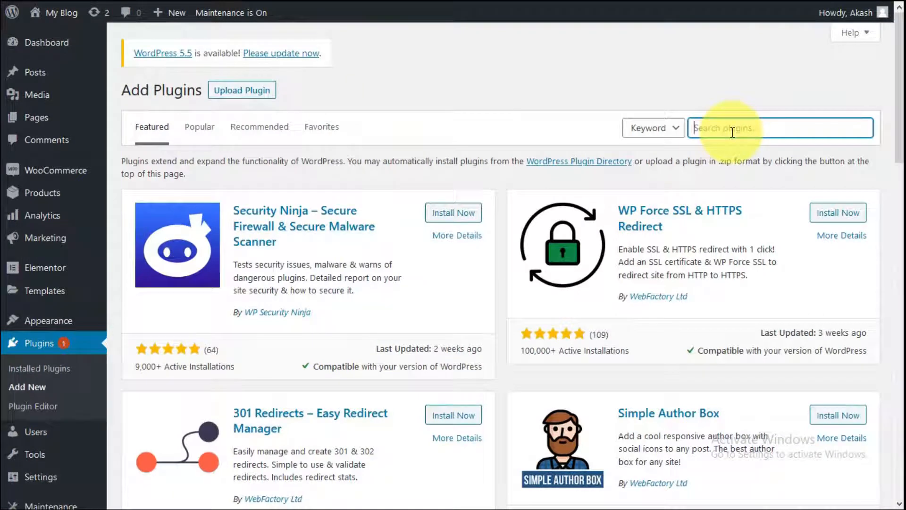
Search the plugin directory for "preloader" and install and activate Preloader Plus – WordPress Loading Screen Plugin.
text(pre)
key(Return)
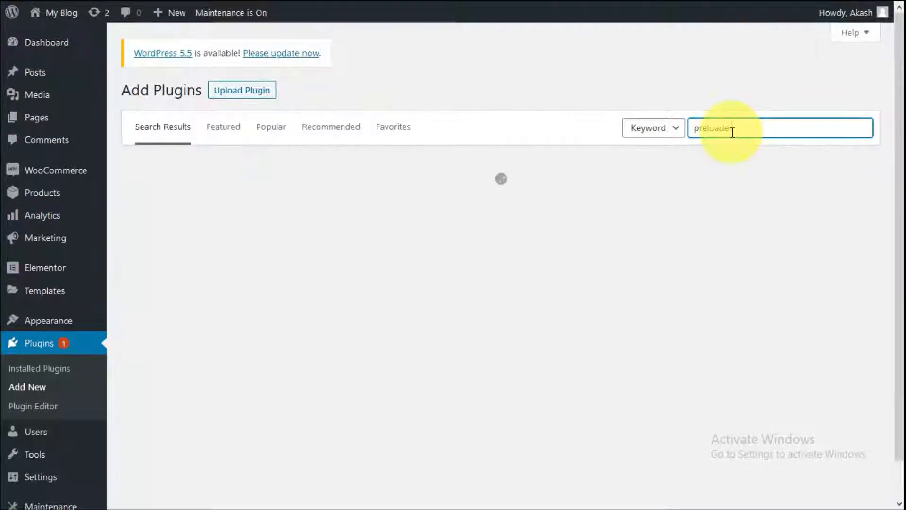
click(471, 204)
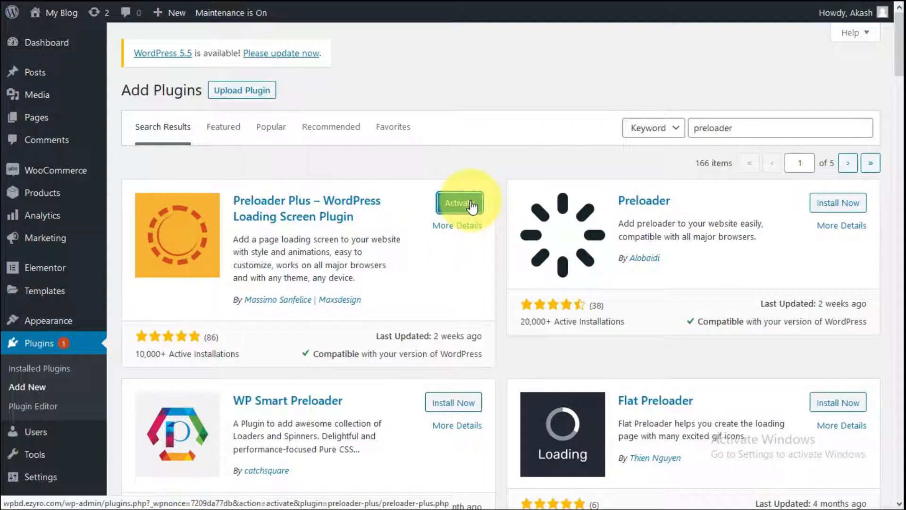
click(471, 204)
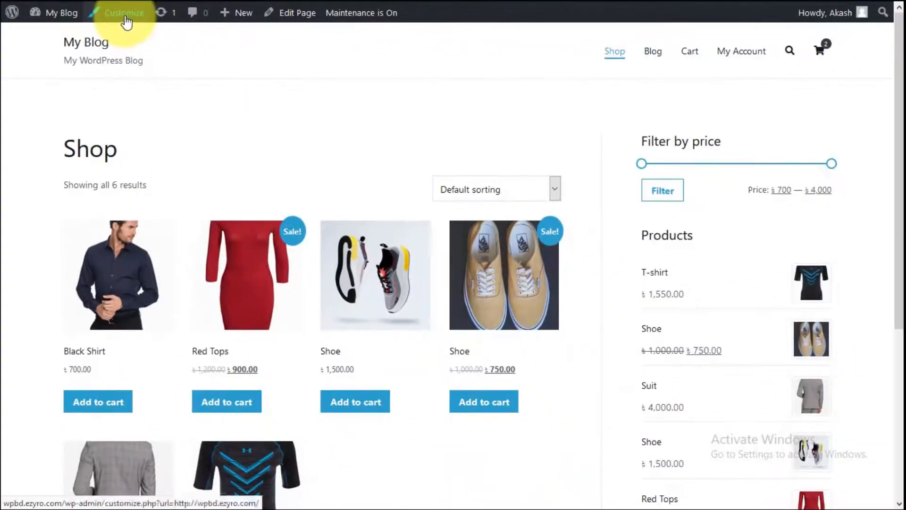
Open the Preloader Plus general settings in the site customizer and make the Custom image element visible.
click(215, 24)
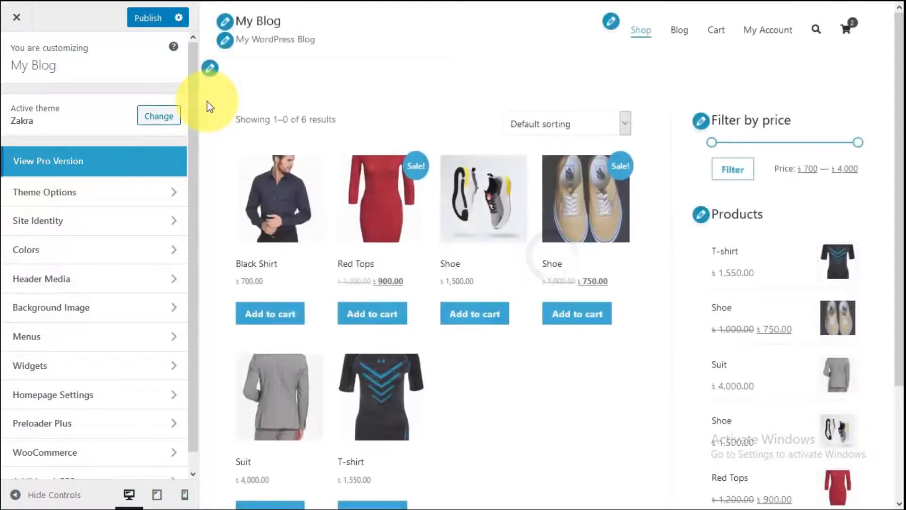
scroll(127, 394, down, 1)
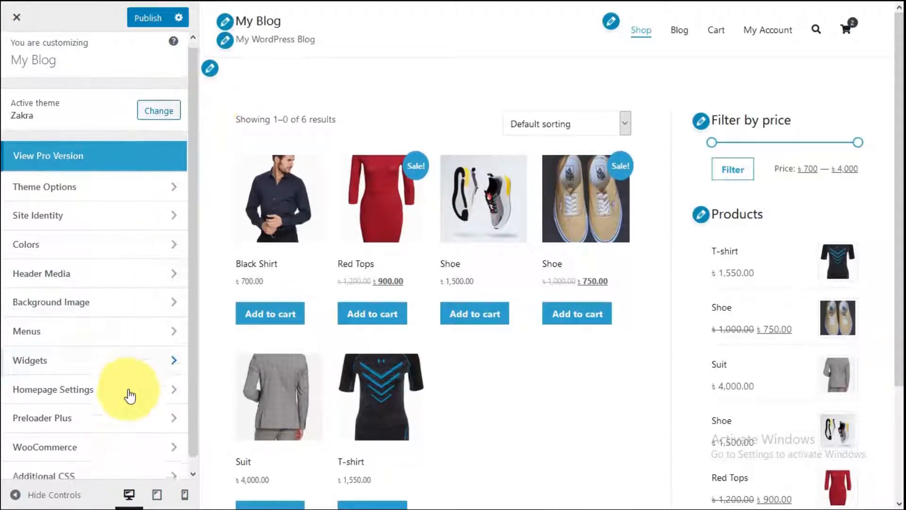
click(82, 413)
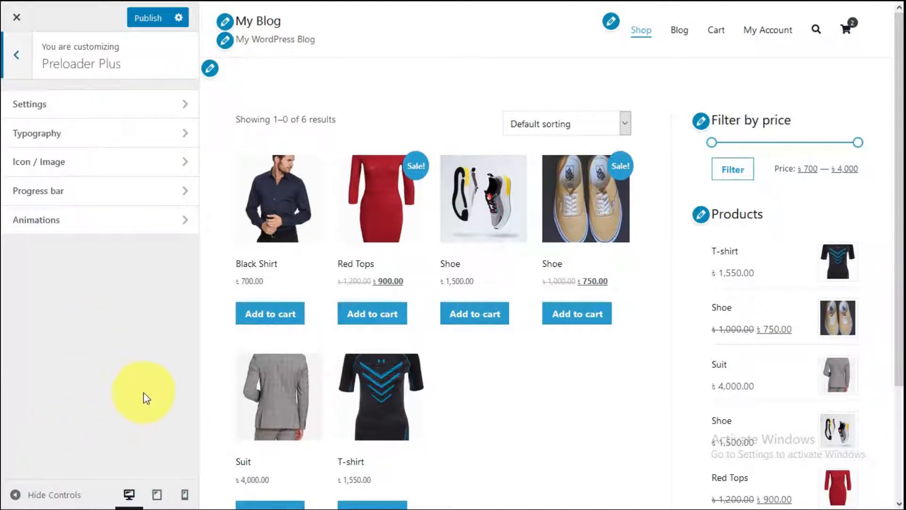
click(89, 112)
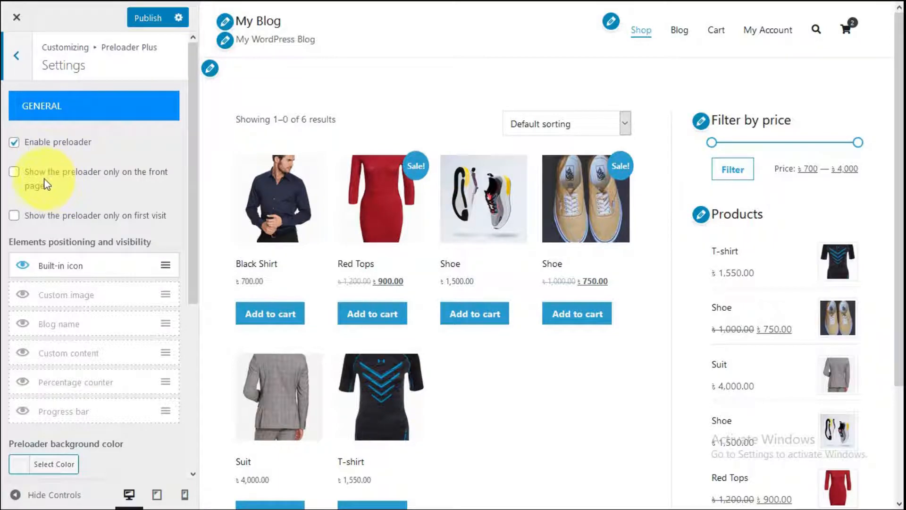
click(14, 175)
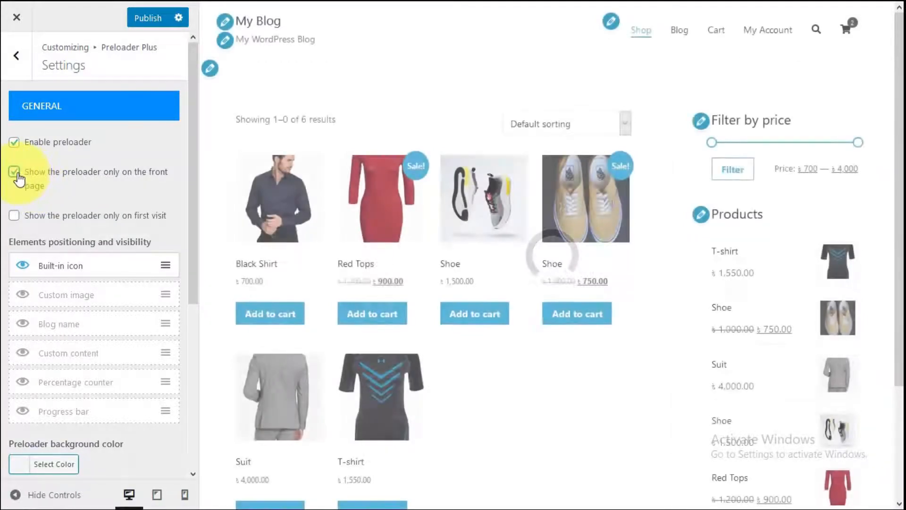
click(19, 176)
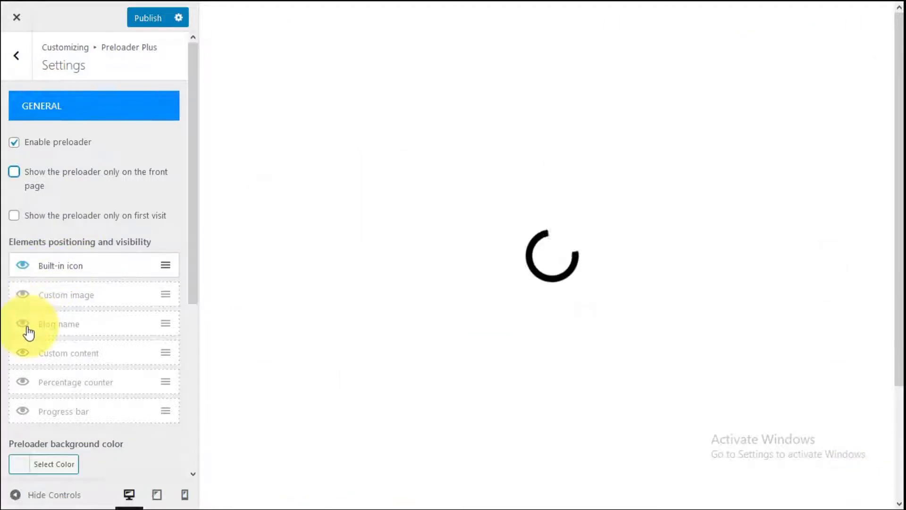
click(28, 330)
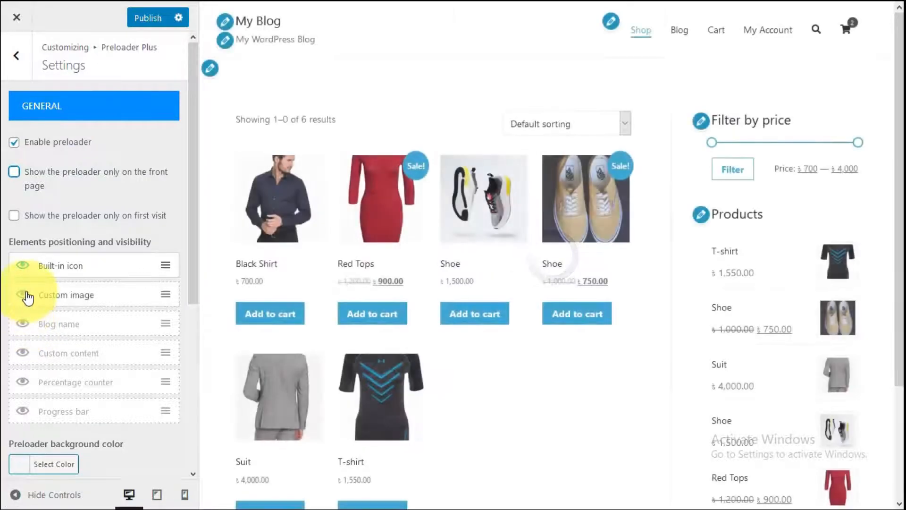
click(23, 294)
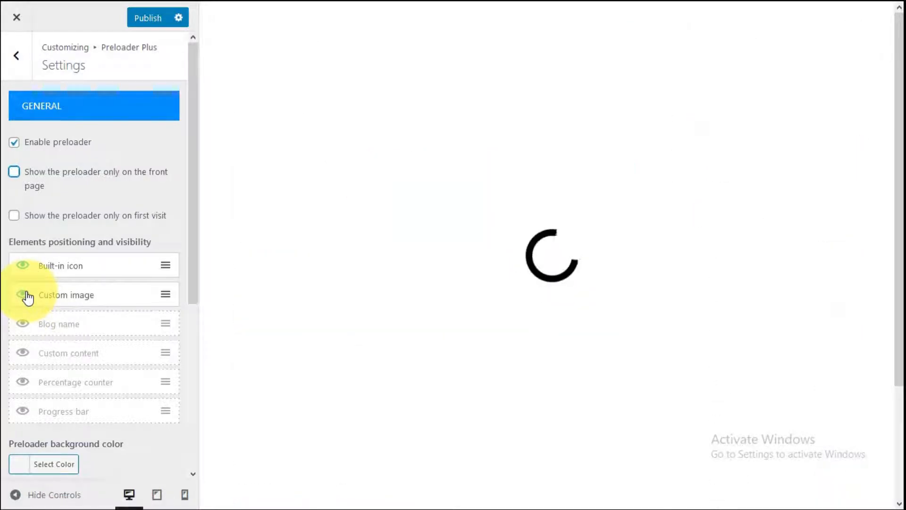
In the Icon / Image settings, try the second built-in icon and reselect the circular ring icon.
click(15, 54)
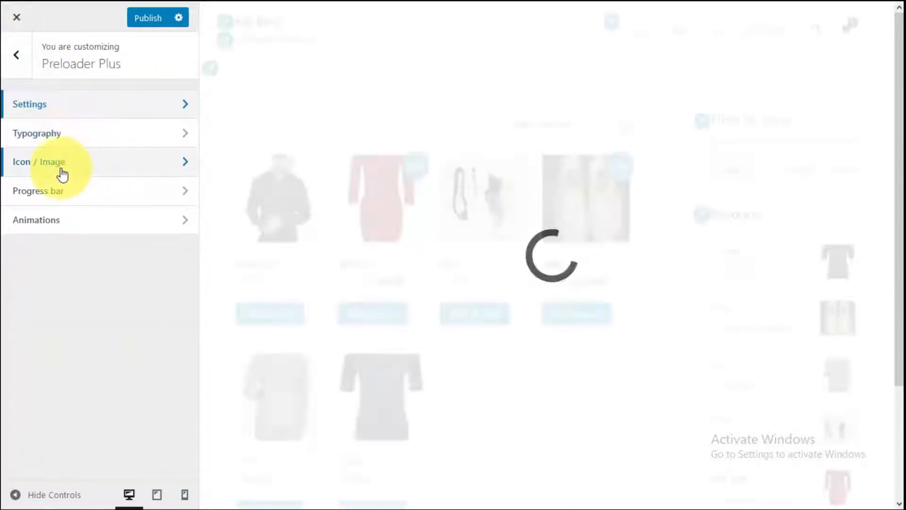
click(64, 172)
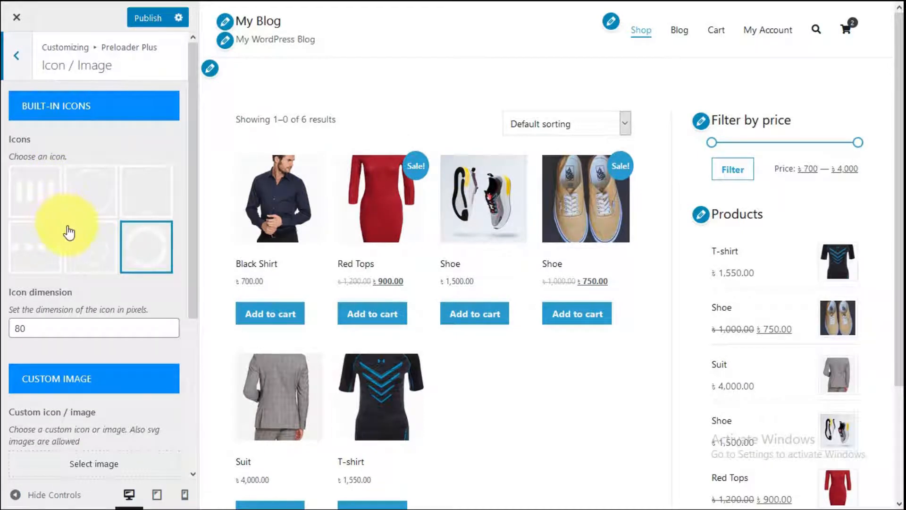
click(85, 198)
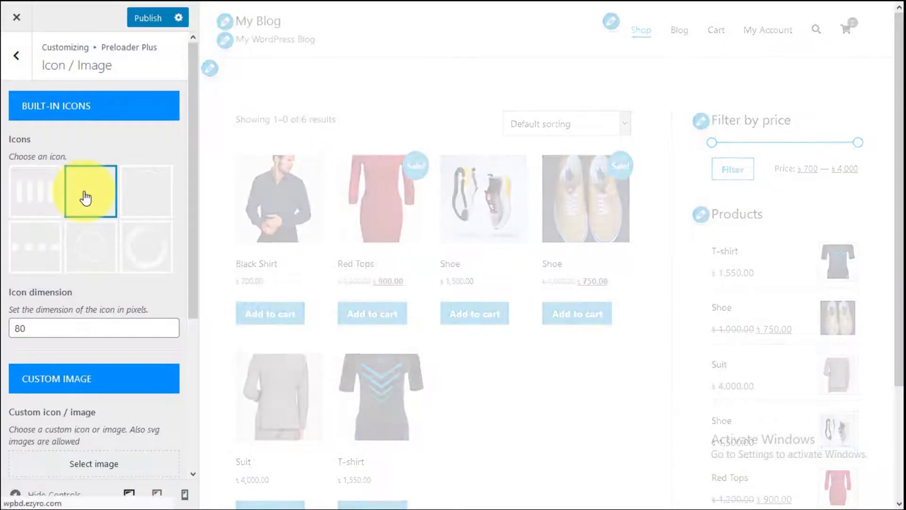
click(136, 240)
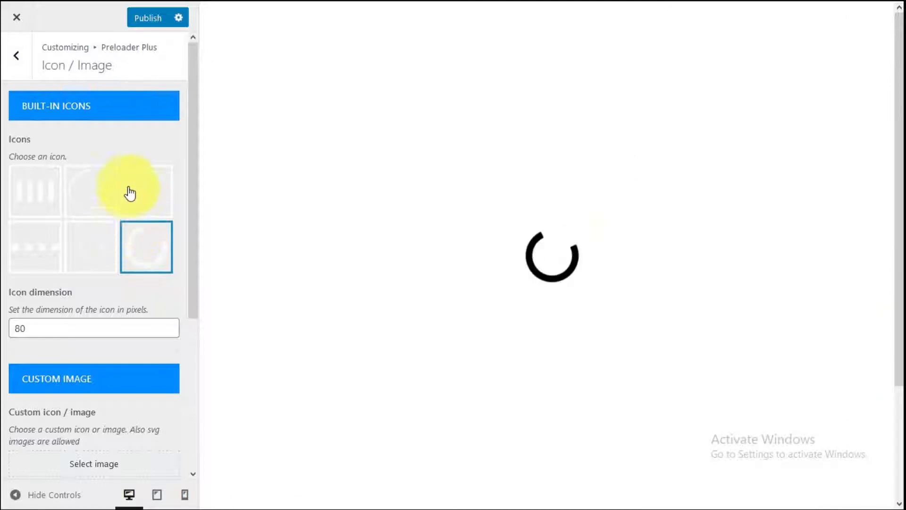
Set Logo.png from the media library as the custom preloader image.
scroll(131, 140, down, 4)
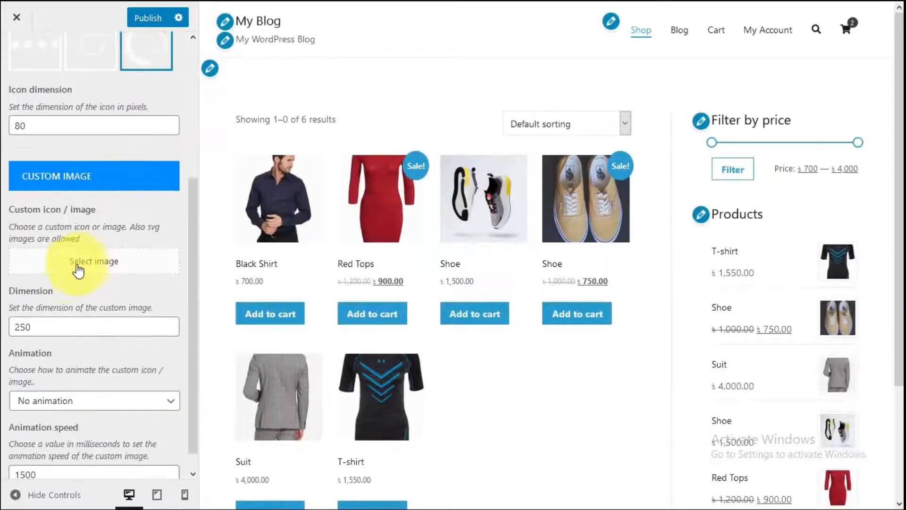
click(91, 263)
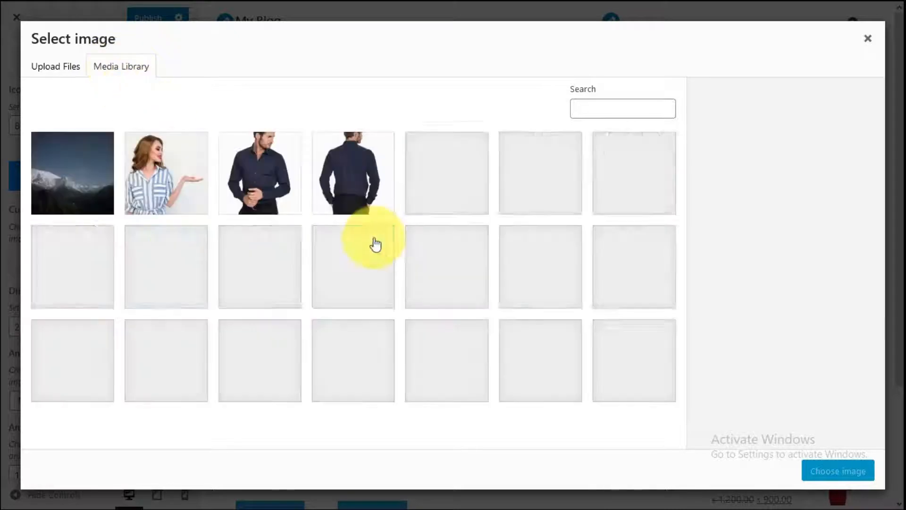
click(477, 248)
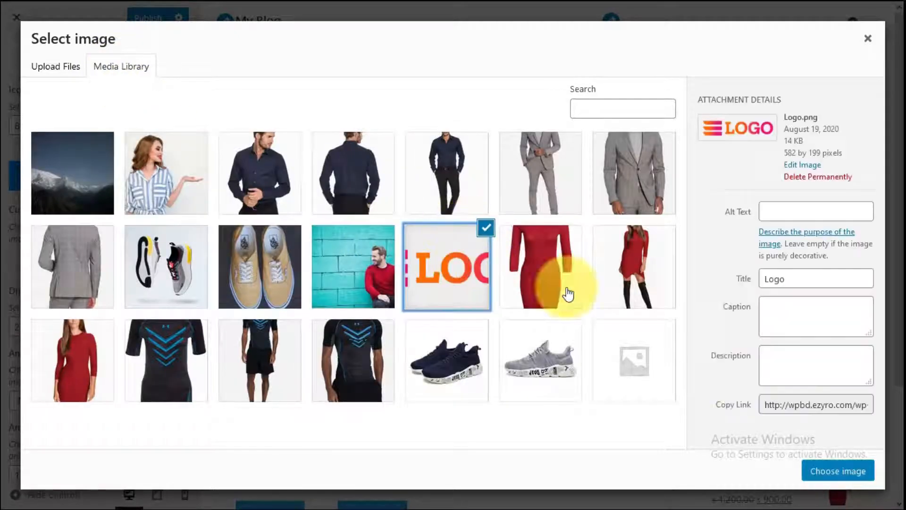
click(830, 471)
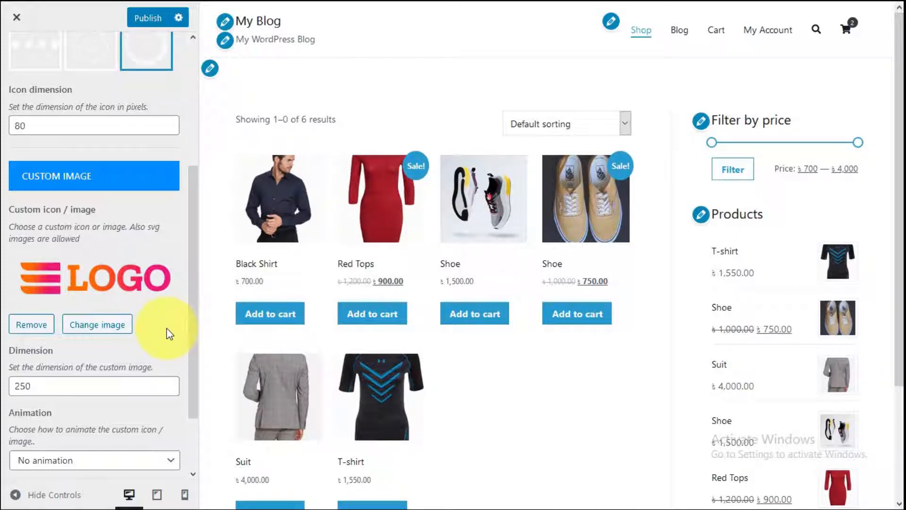
Place the Custom image element above the Built-in icon in the Preloader Plus settings and publish the customization.
scroll(162, 326, up, 5)
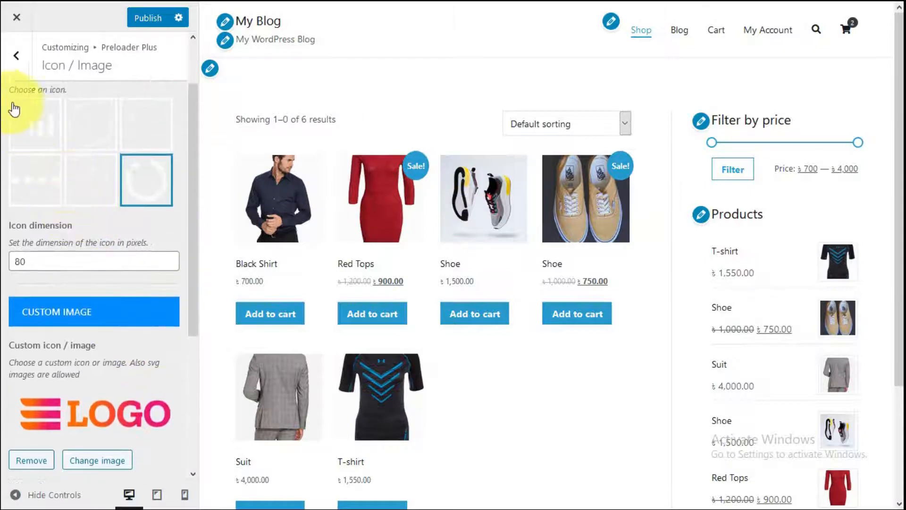
click(16, 55)
click(73, 108)
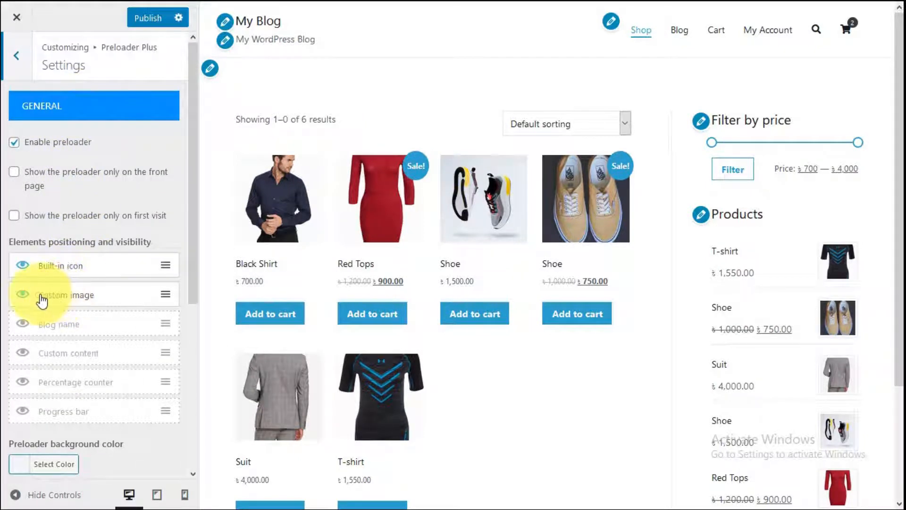
drag(52, 301, 49, 260)
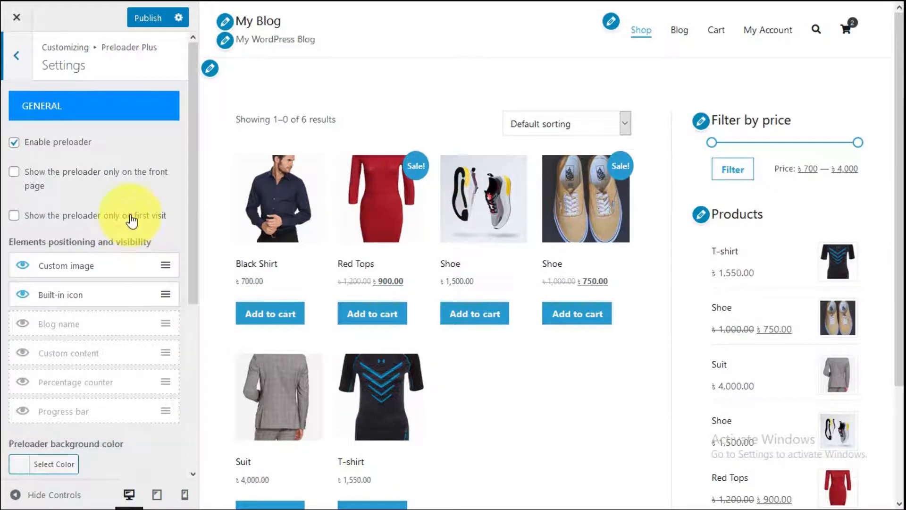
click(137, 19)
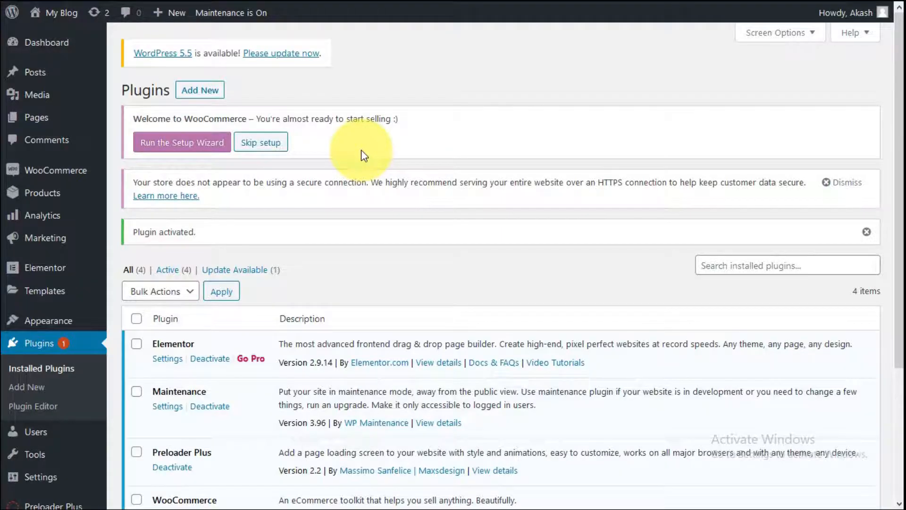
Deactivate the Preloader Plus plugin in the list of installed plugins.
scroll(362, 152, down, 1)
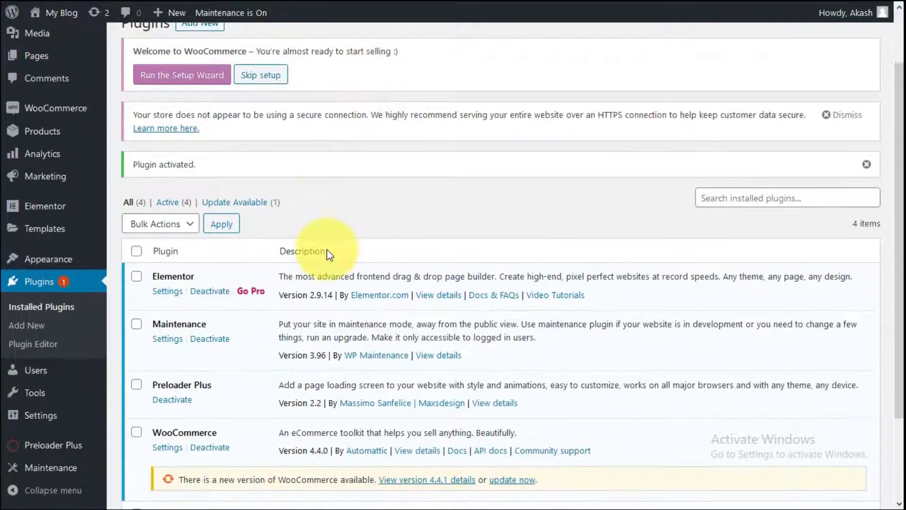
click(173, 404)
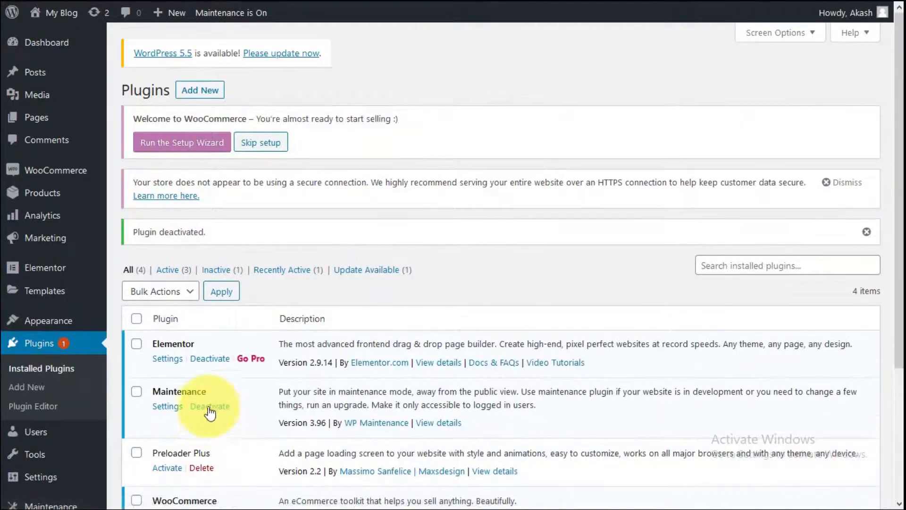
Search the plugin directory for "flat preloader" and install and activate the Flat Preloader plugin.
click(208, 90)
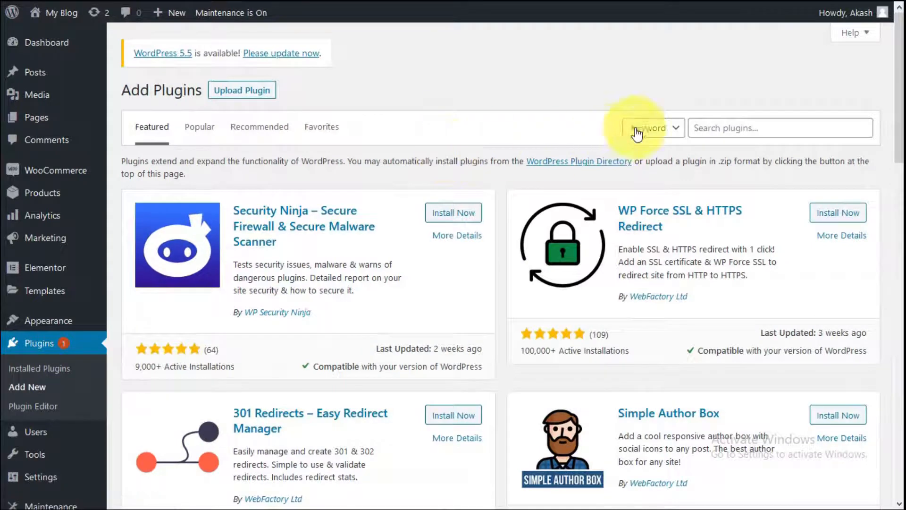
click(699, 127)
text(flat preloader)
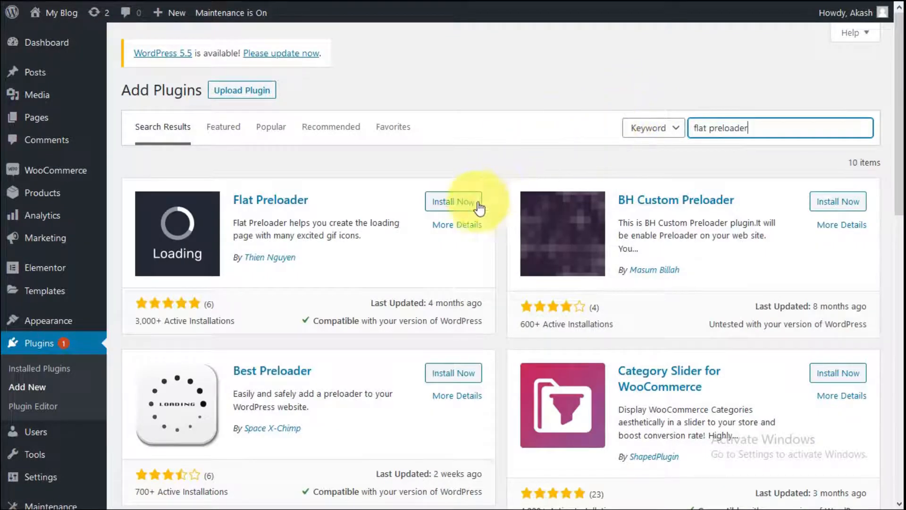
click(449, 203)
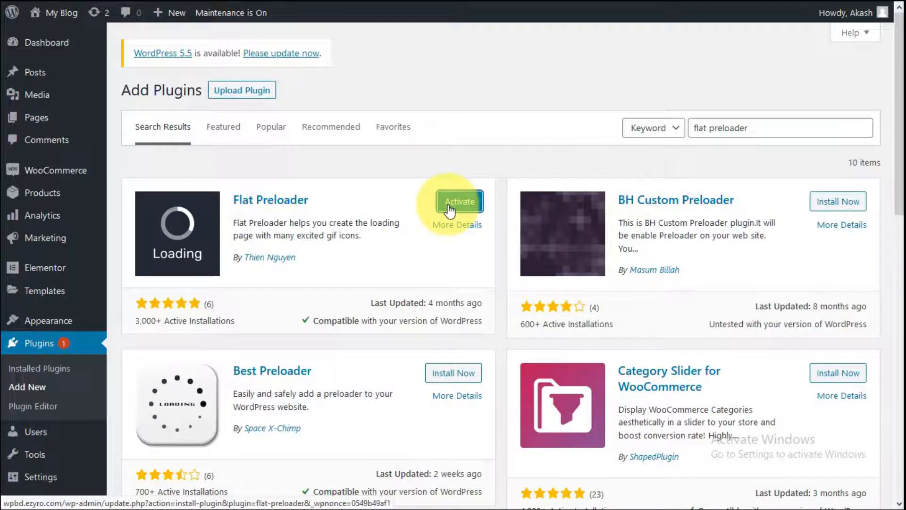
click(460, 202)
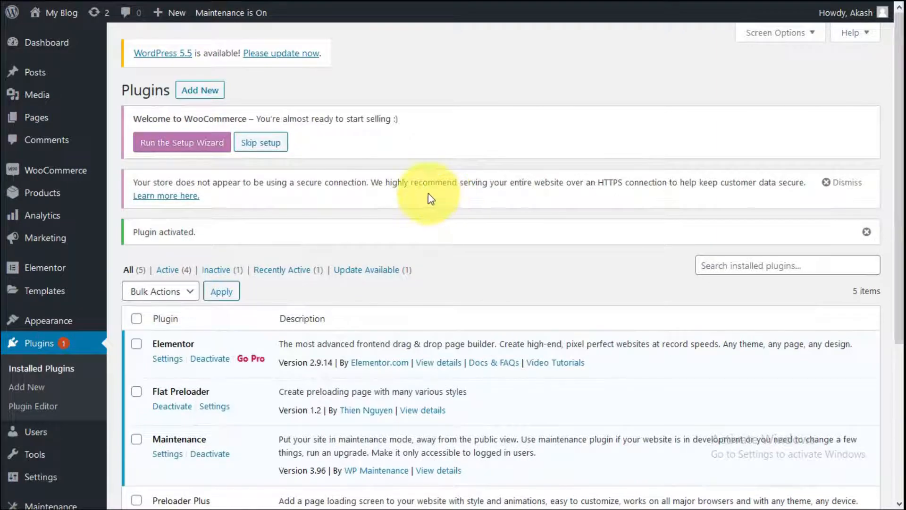
Open the Flat Preloader settings and choose the orange square-grid icon at the end of the Flat group's first row.
scroll(476, 259, down, 1)
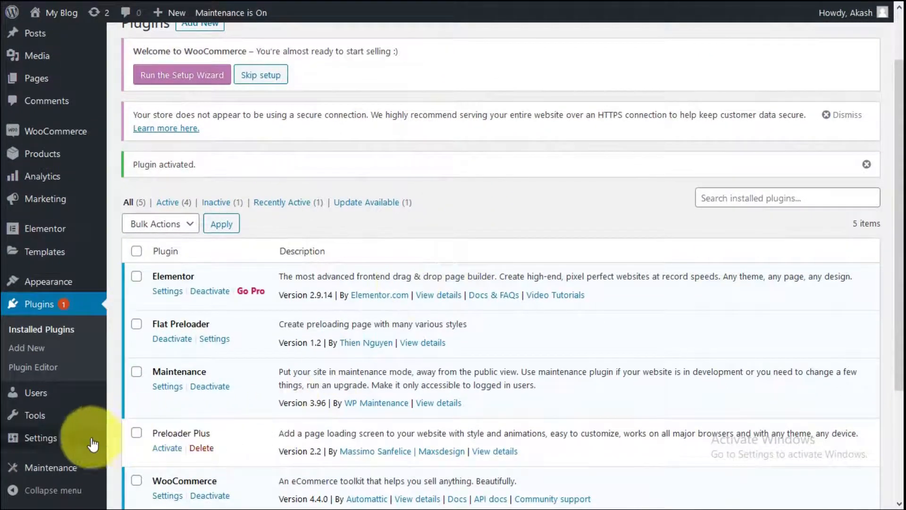
mouse_move(60, 442)
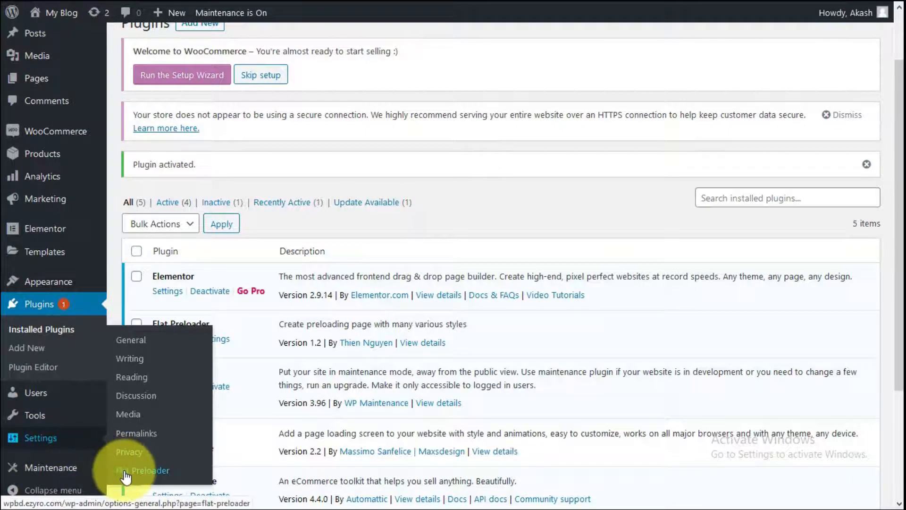
click(125, 471)
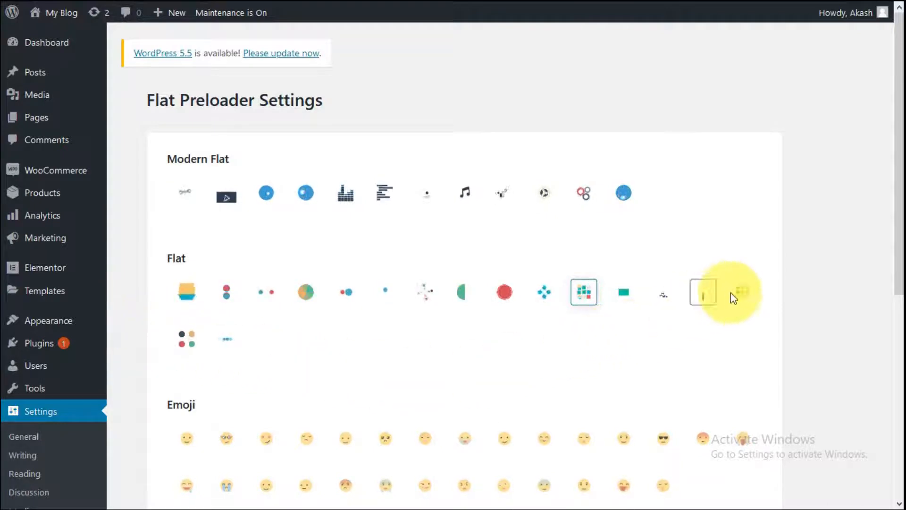
click(744, 295)
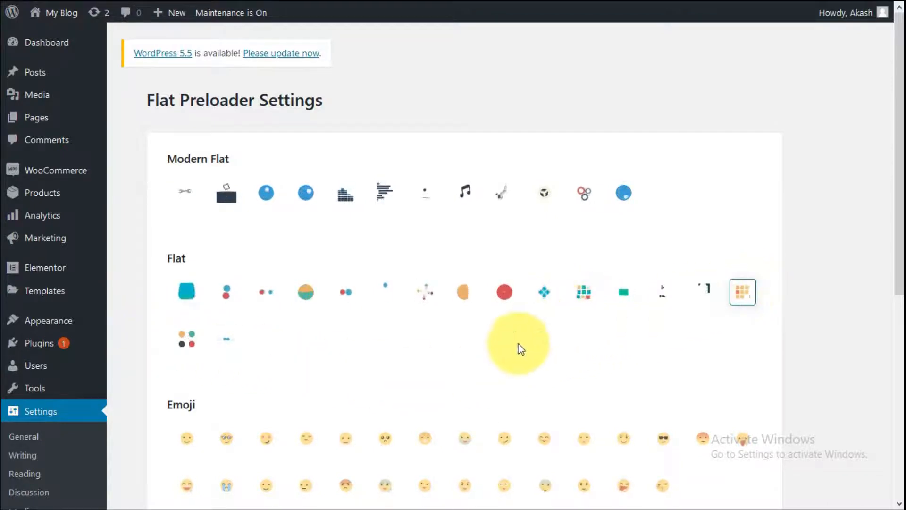
Save the Flat Preloader settings with the preloader appearing on All pages, and reload the shop page to preview it.
scroll(512, 337, down, 3)
scroll(498, 327, down, 4)
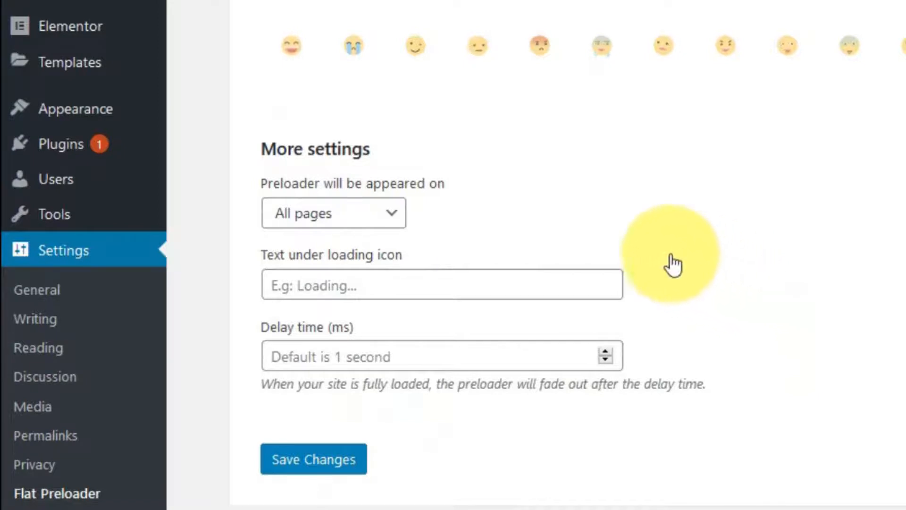
click(376, 219)
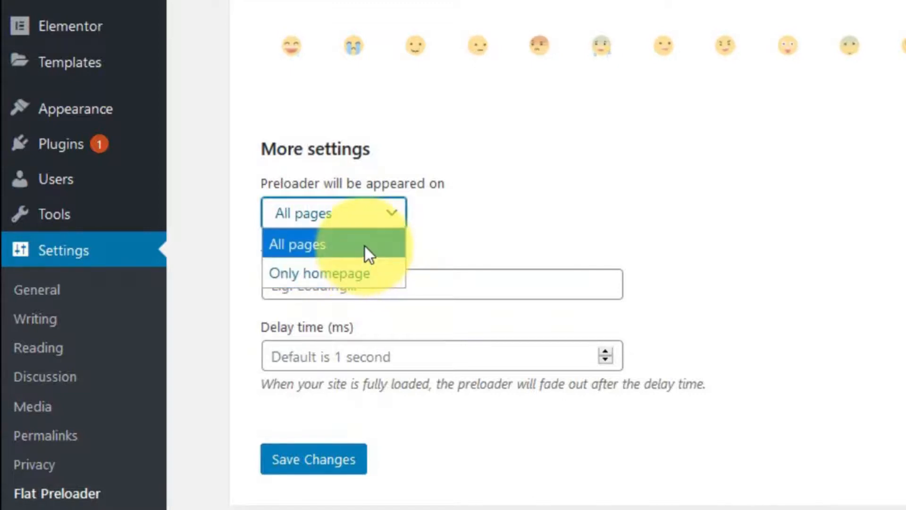
click(307, 240)
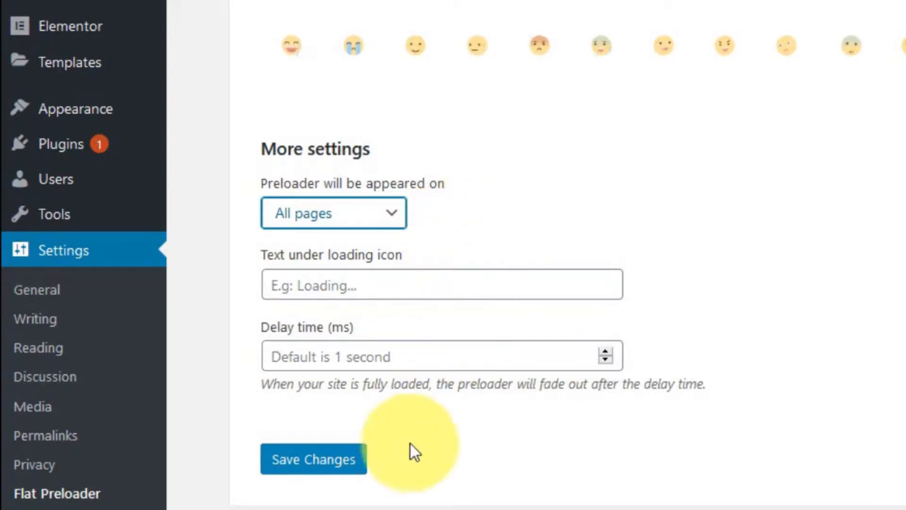
click(353, 470)
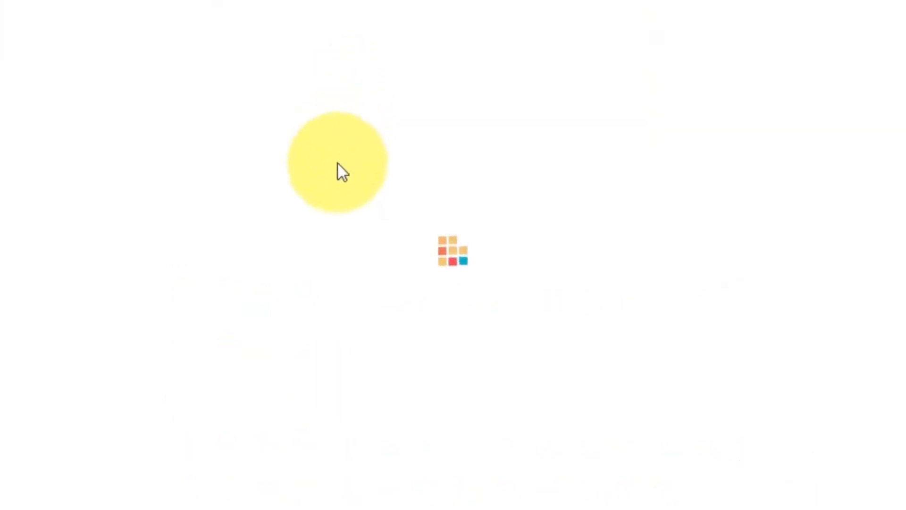
key(F5)
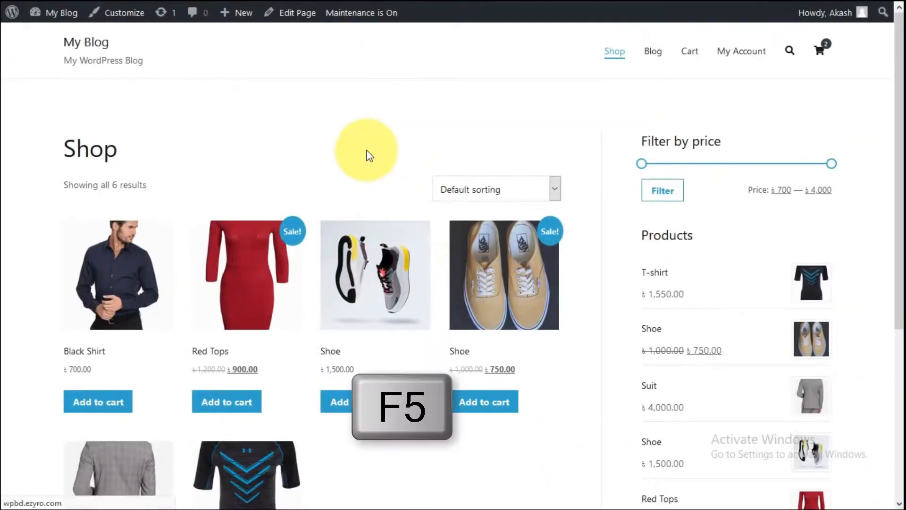